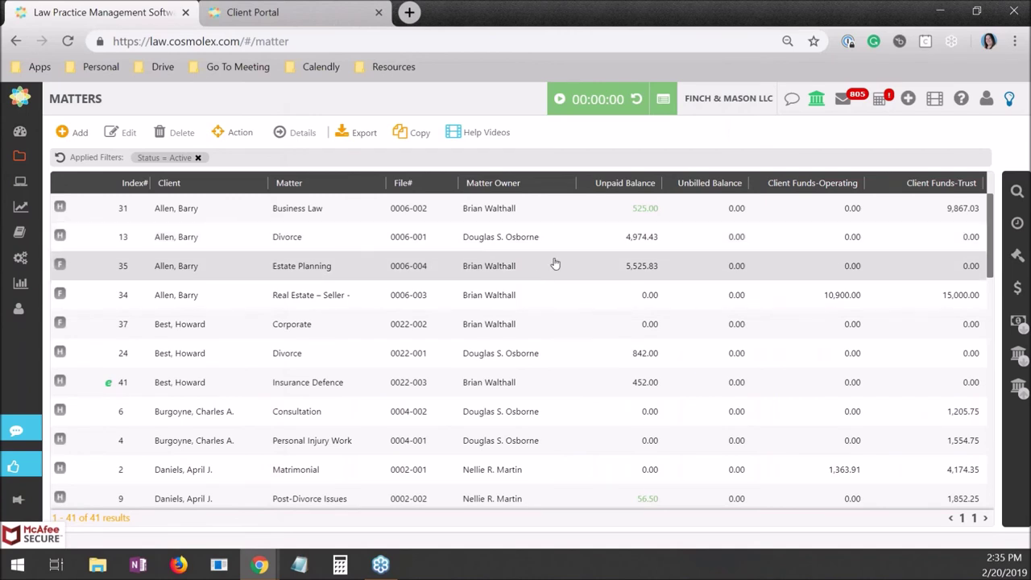
Find the divorce matter with file number M123 in the active matters list and open its summary
scroll(558, 260, "down", 3)
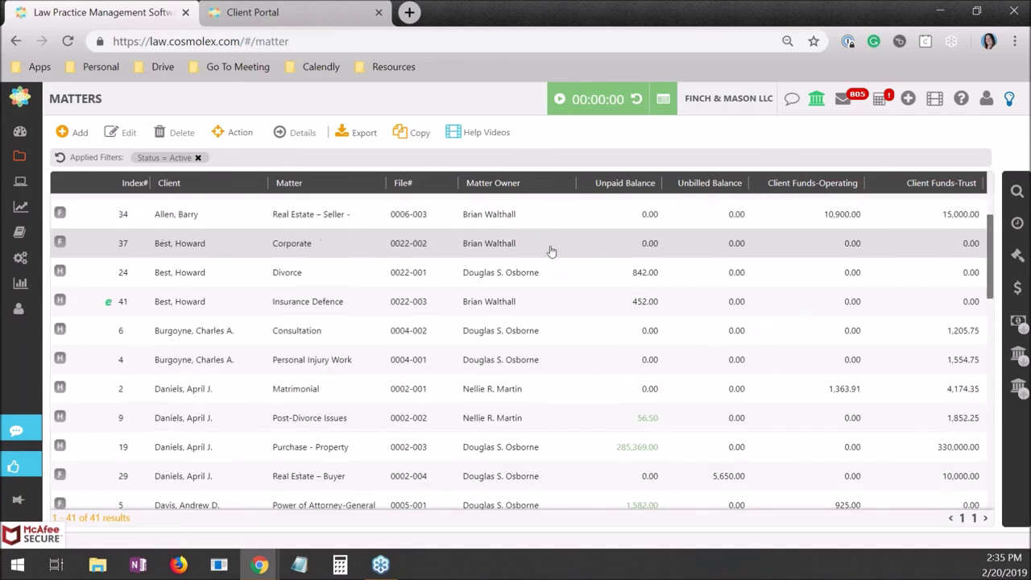
scroll(546, 245, "down", 3)
scroll(548, 244, "down", 2)
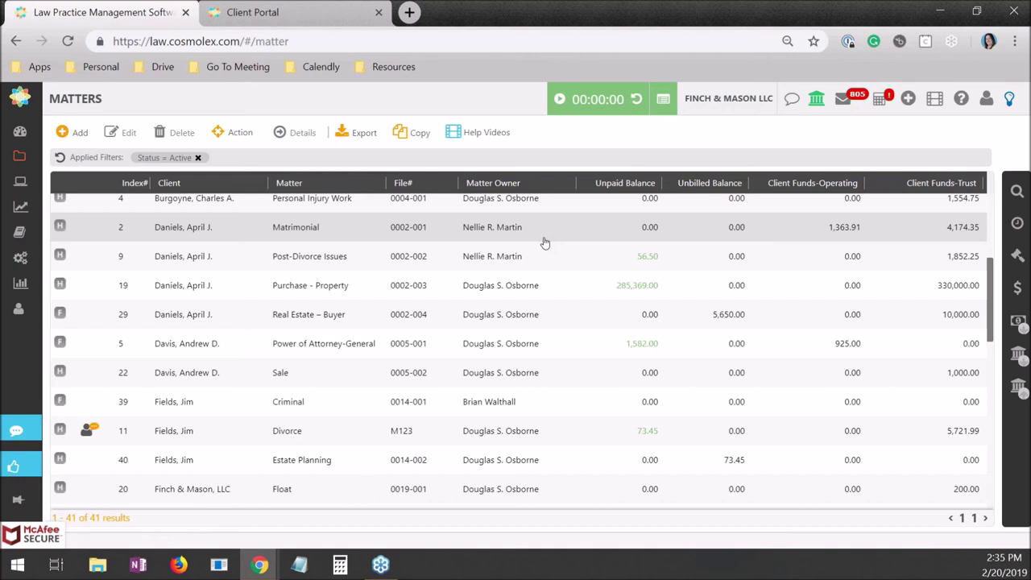
scroll(503, 306, "down", 3)
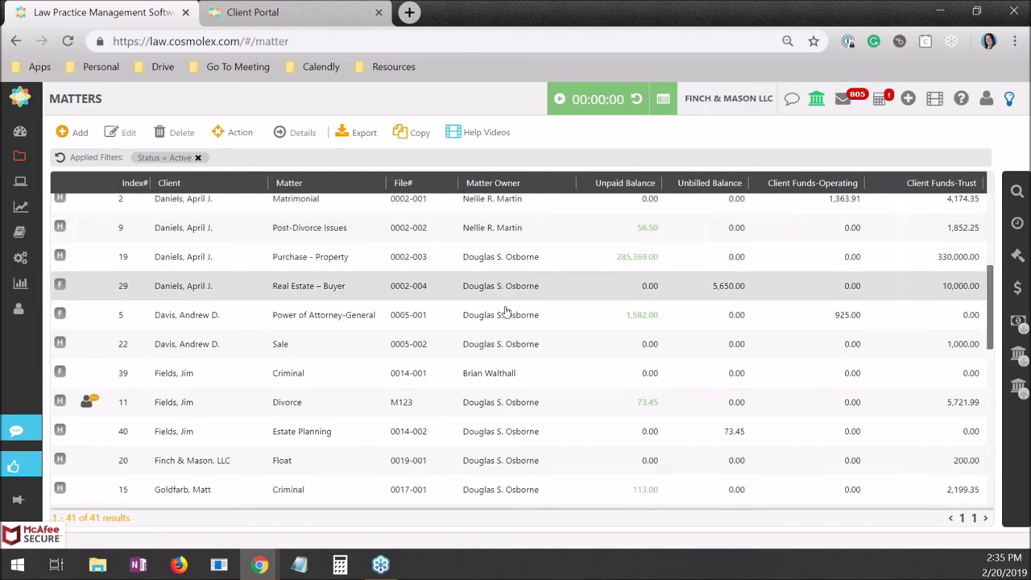
left_click(362, 351)
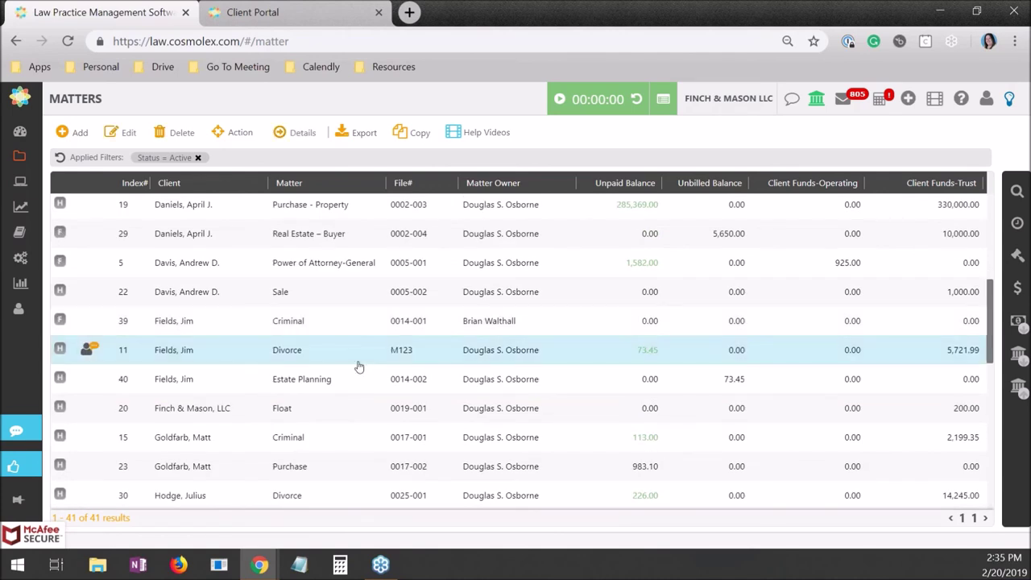
double_click(319, 353)
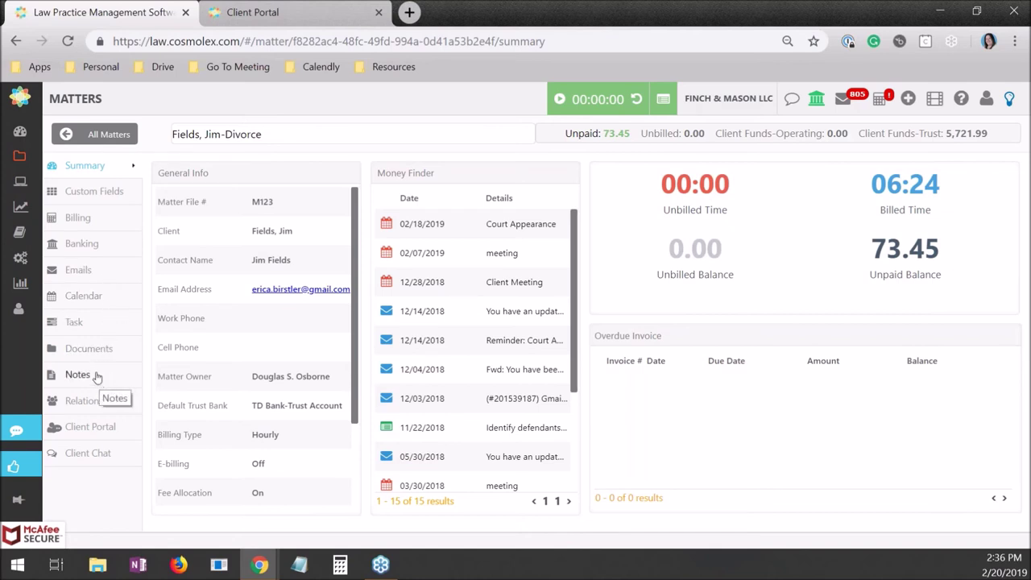
View the matter's billing entries and invoices, and its trust bank transactions
left_click(79, 217)
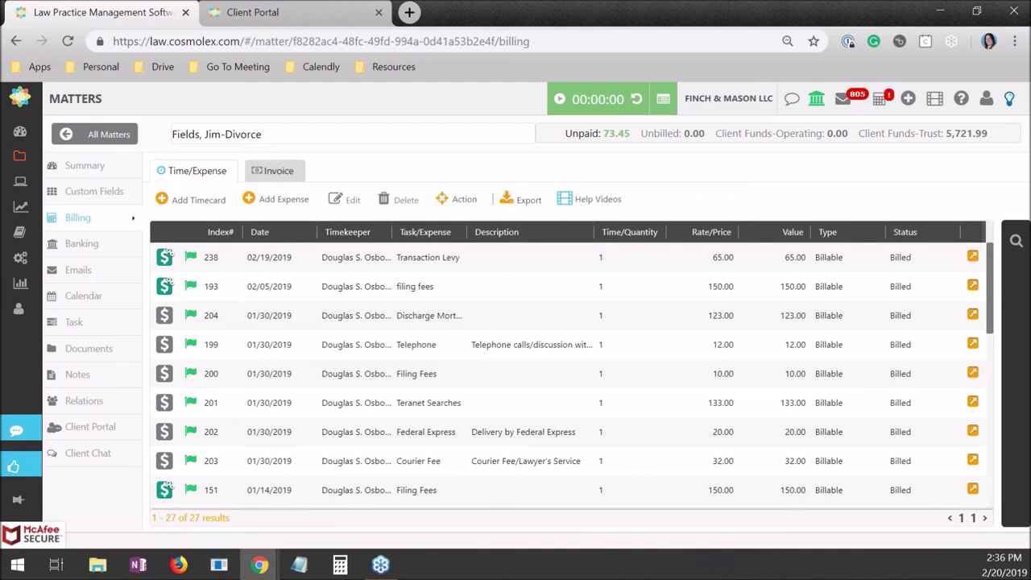
left_click(274, 170)
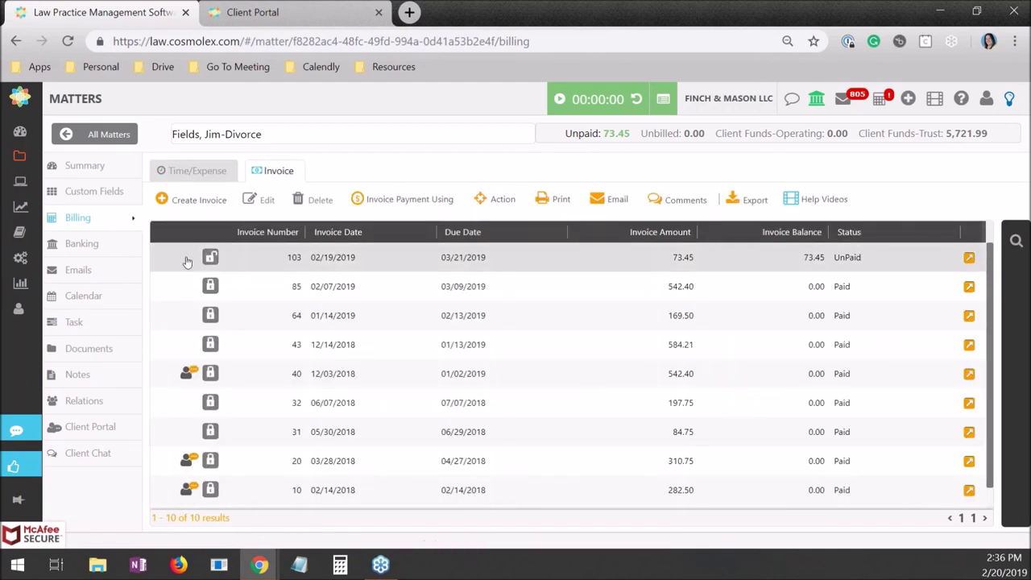
left_click(118, 244)
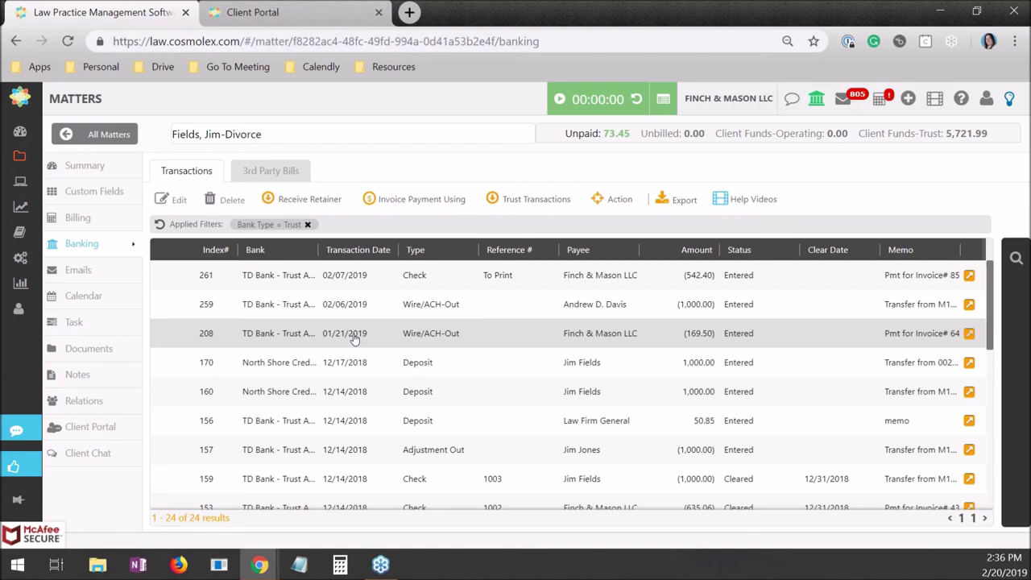
left_click(174, 137)
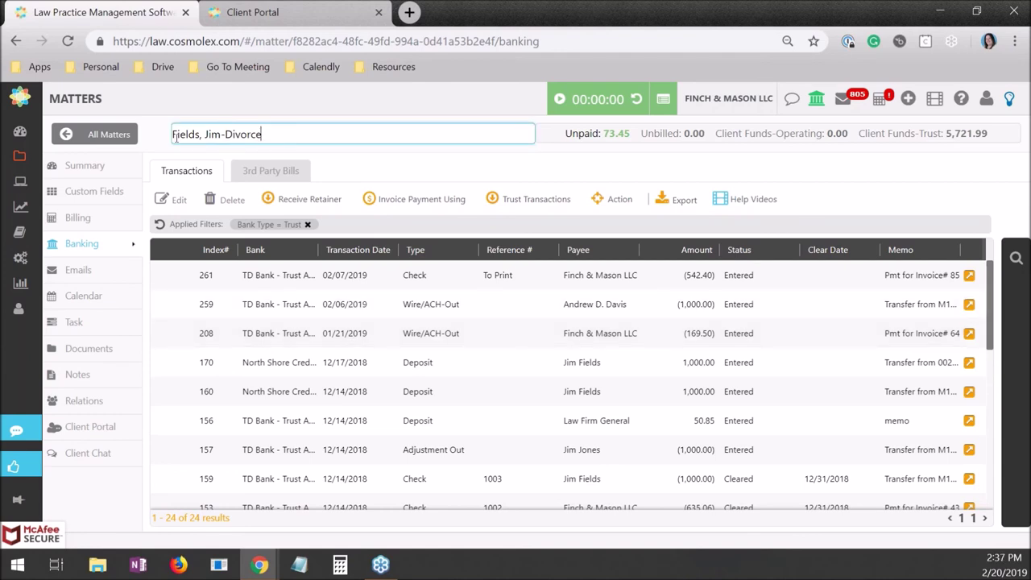
left_click_drag(174, 137, 263, 136)
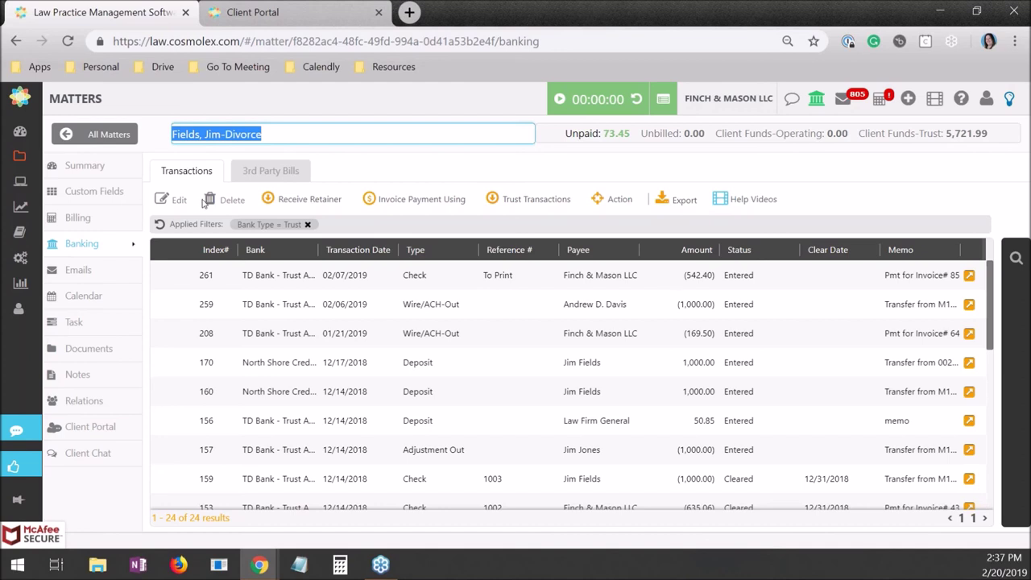
View the matter's emails and show all its calendar events by removing the Upcoming status filter
left_click(102, 270)
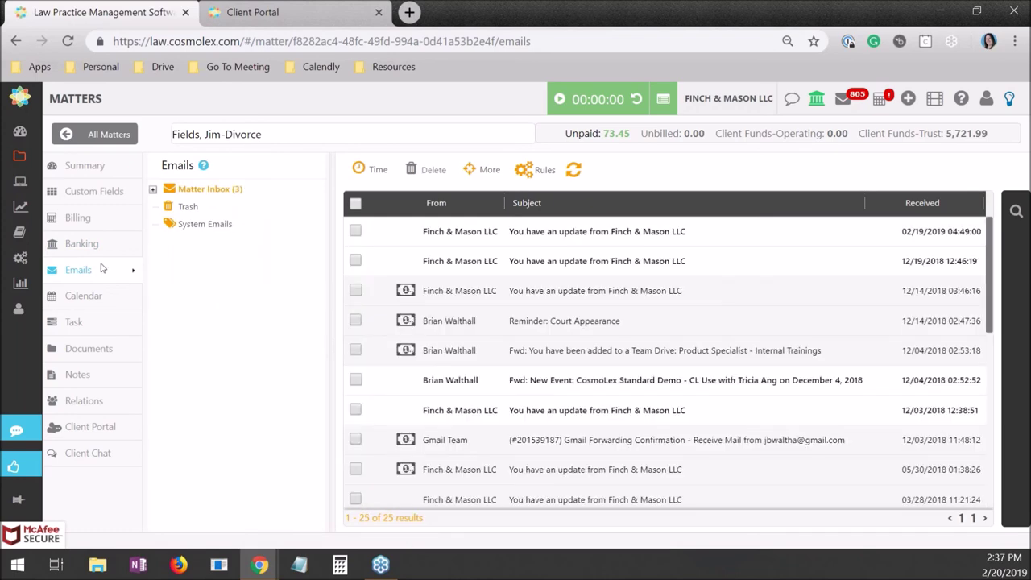
left_click(101, 294)
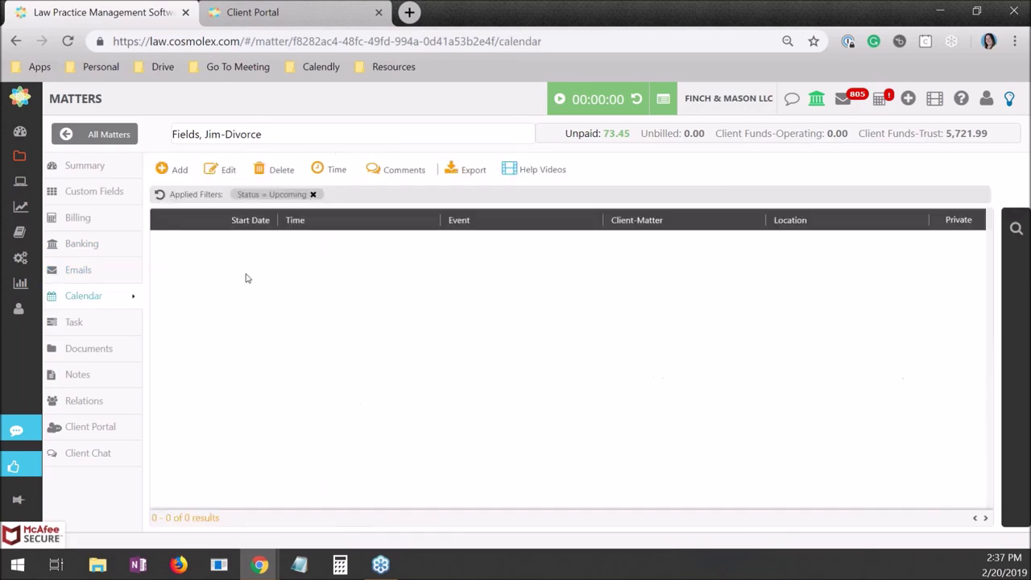
left_click(313, 195)
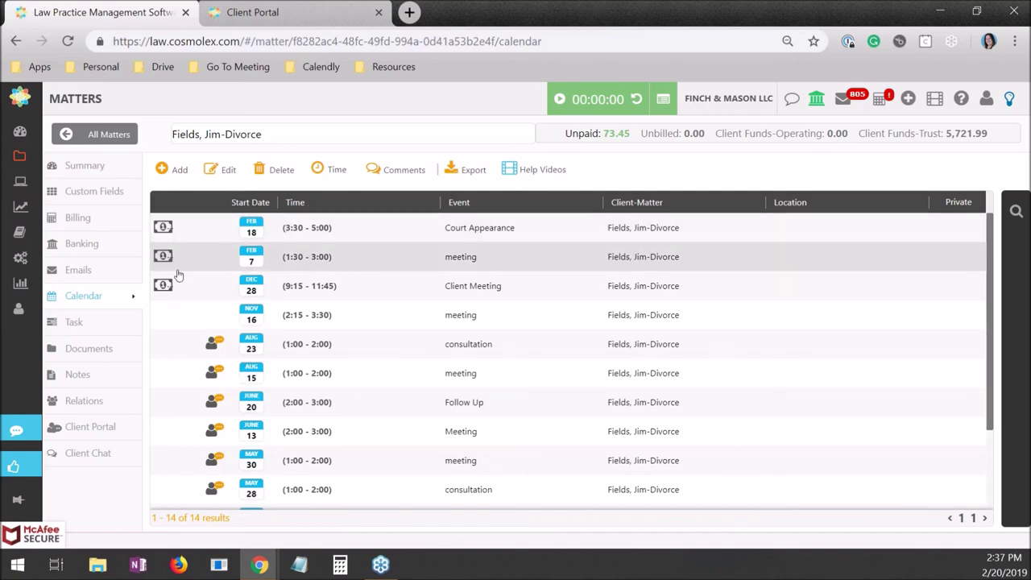
View the matter's pending tasks and the files in its Internal Documents folder
left_click(108, 322)
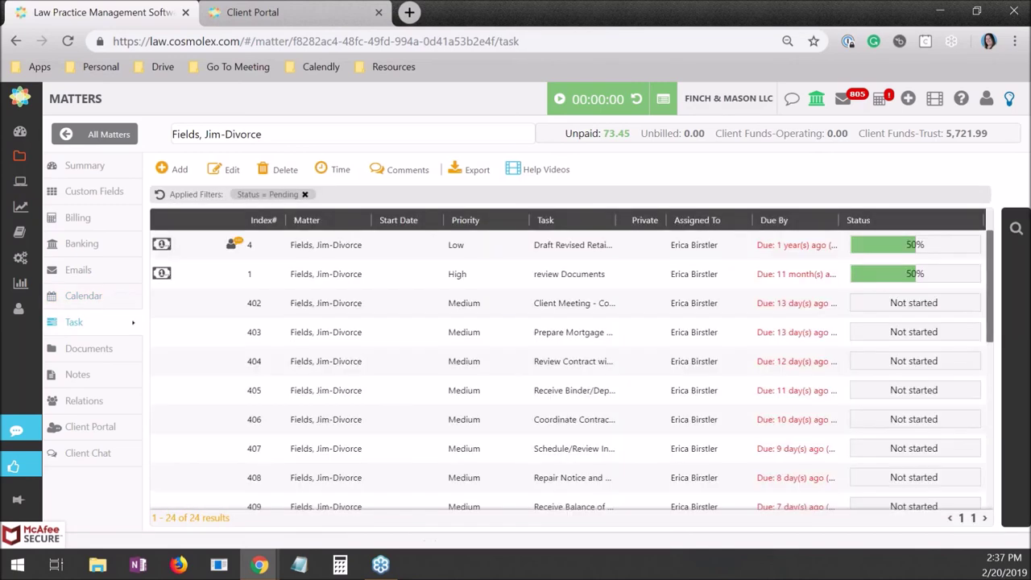
left_click(89, 349)
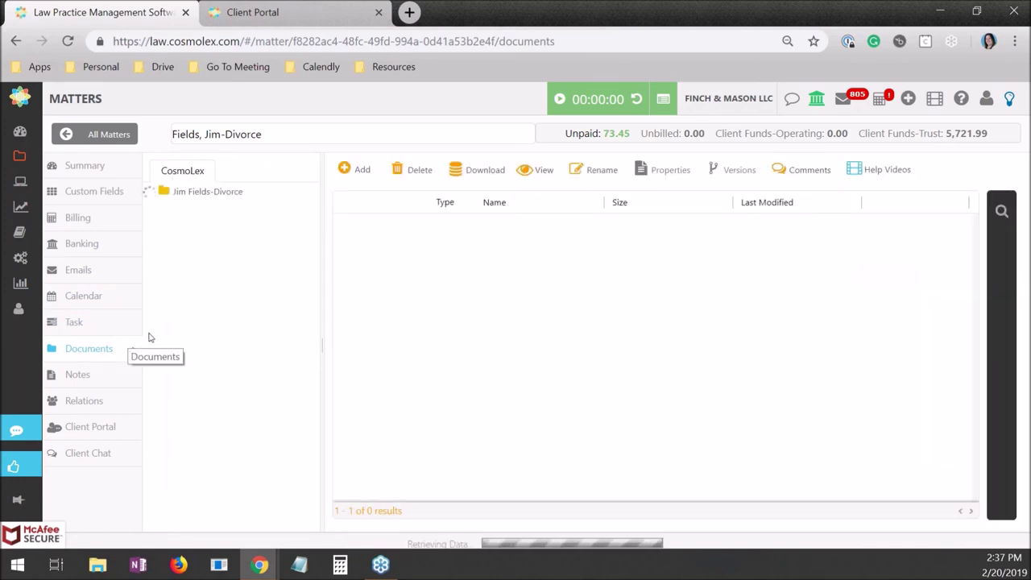
left_click(198, 227)
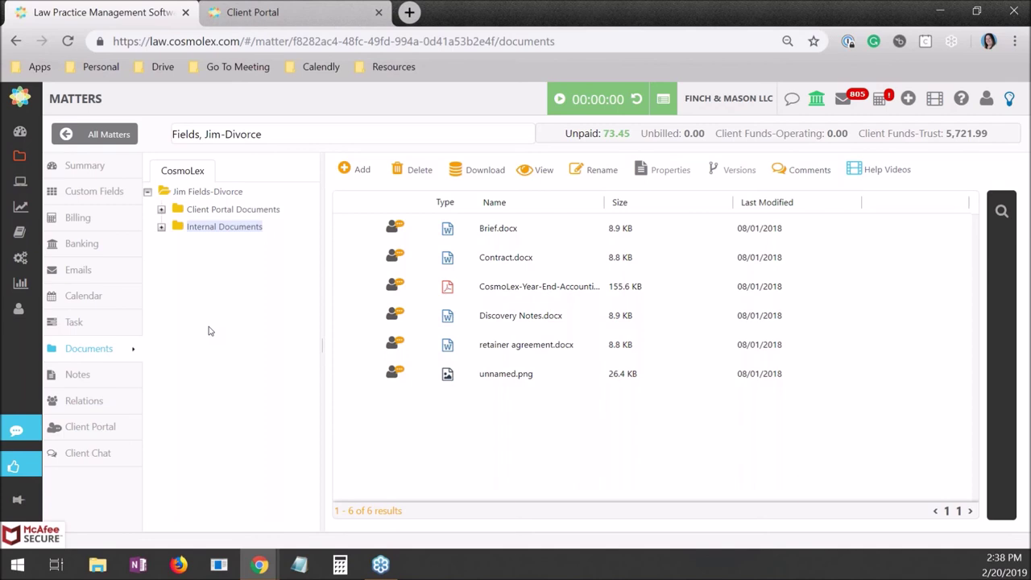
Examine the matter's client portal permissions and switch to the Client Portal site to check which matters the client can select
left_click(114, 434)
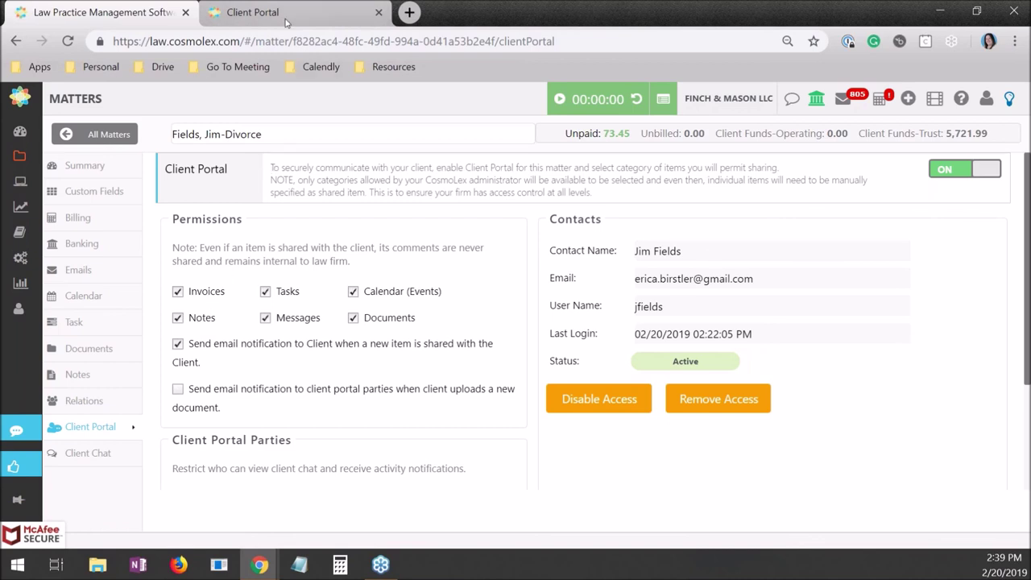
left_click(284, 22)
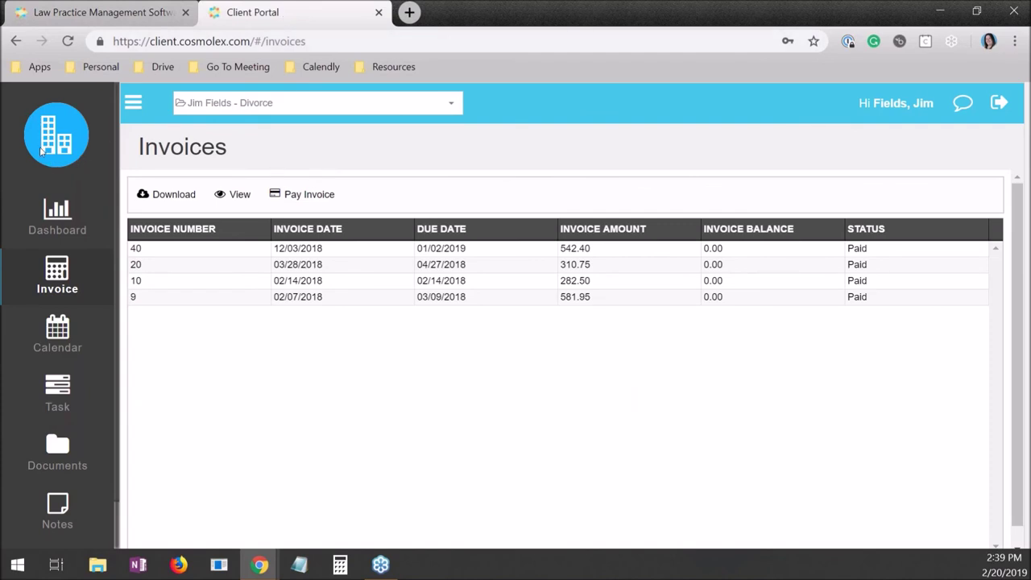
left_click(453, 102)
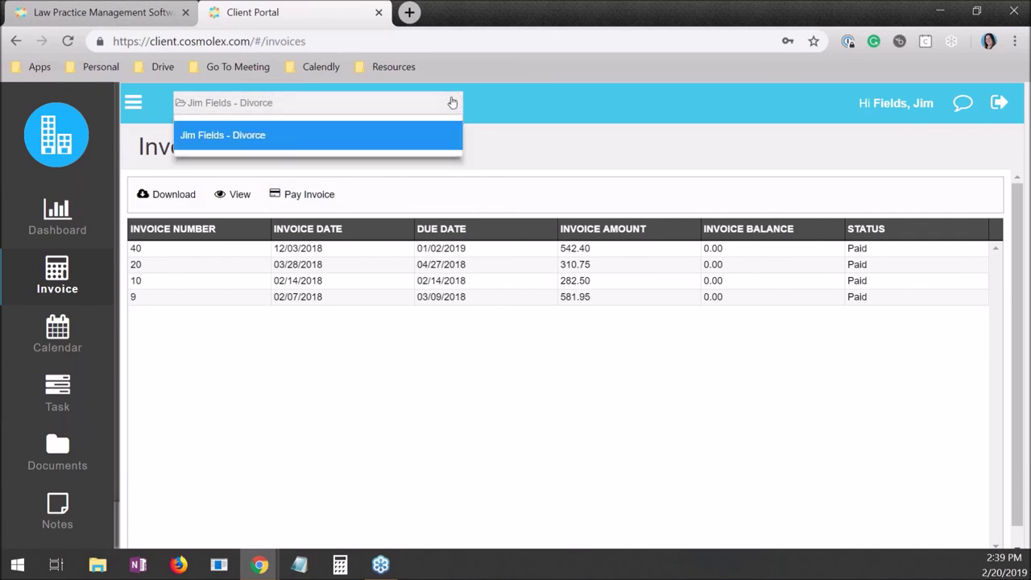
left_click(620, 145)
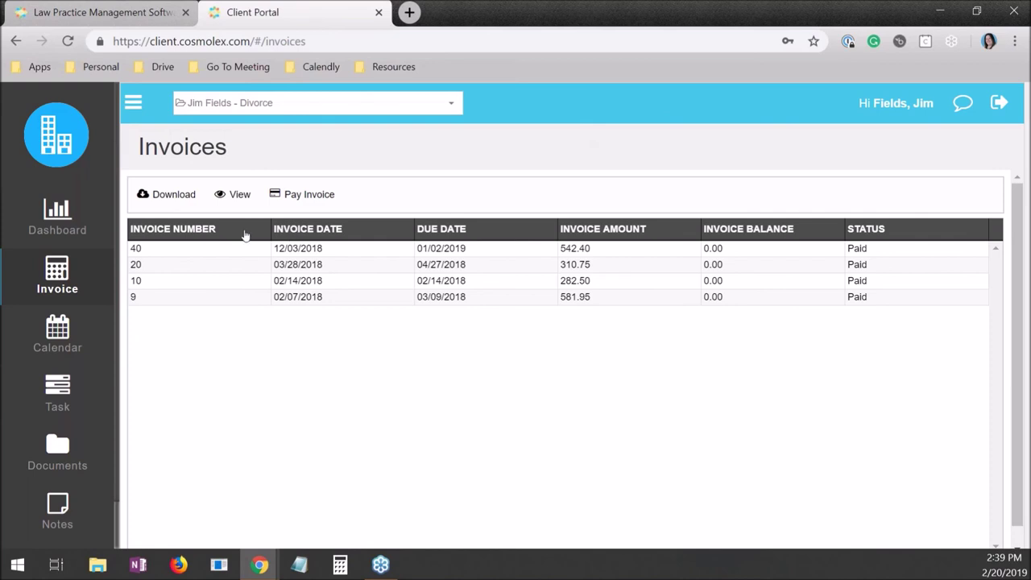
Review the calendar events, tasks and documents shared with the client in the Client Portal
scroll(55, 229, "down", 1)
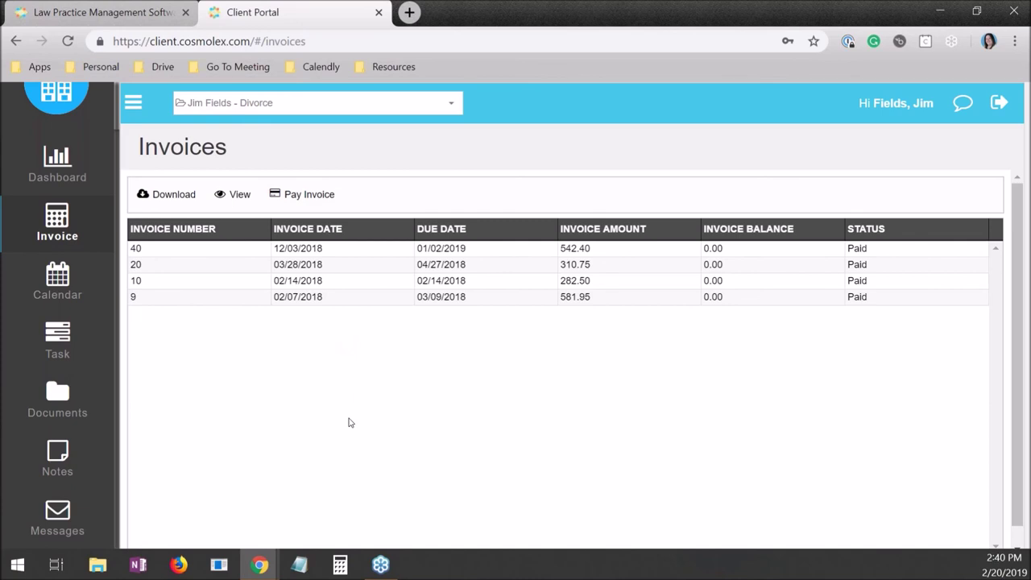
left_click(56, 289)
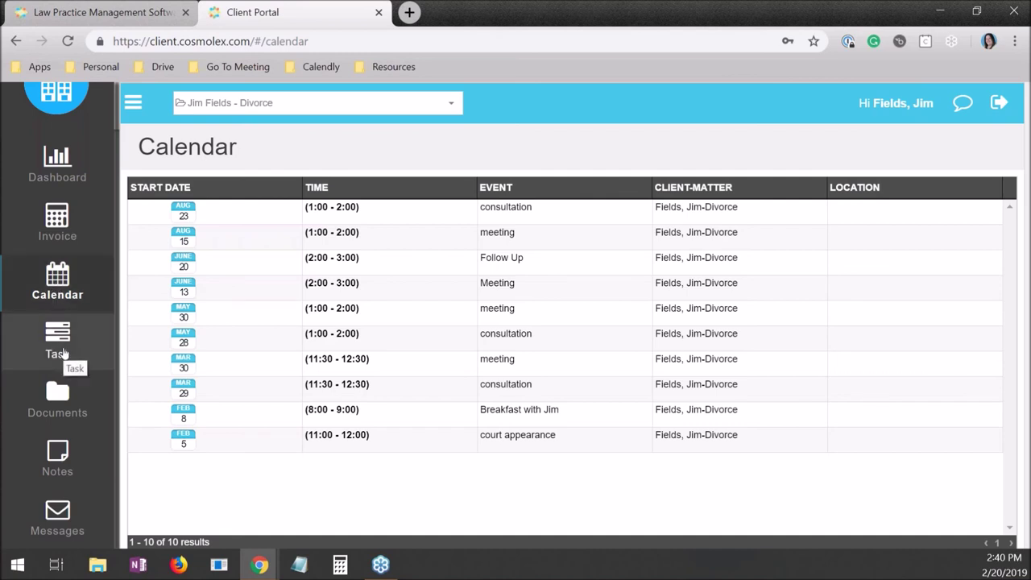
left_click(63, 353)
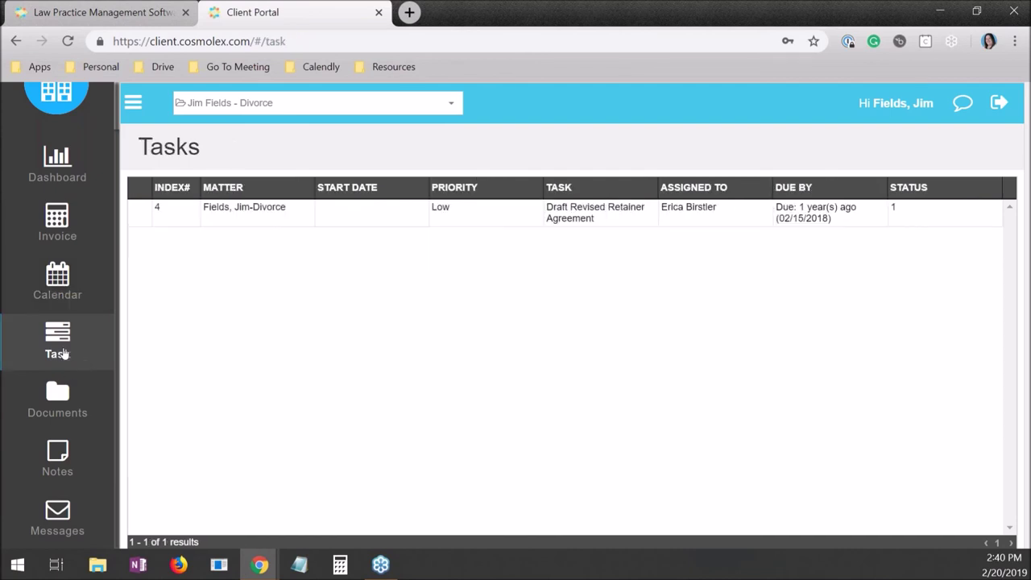
left_click(48, 395)
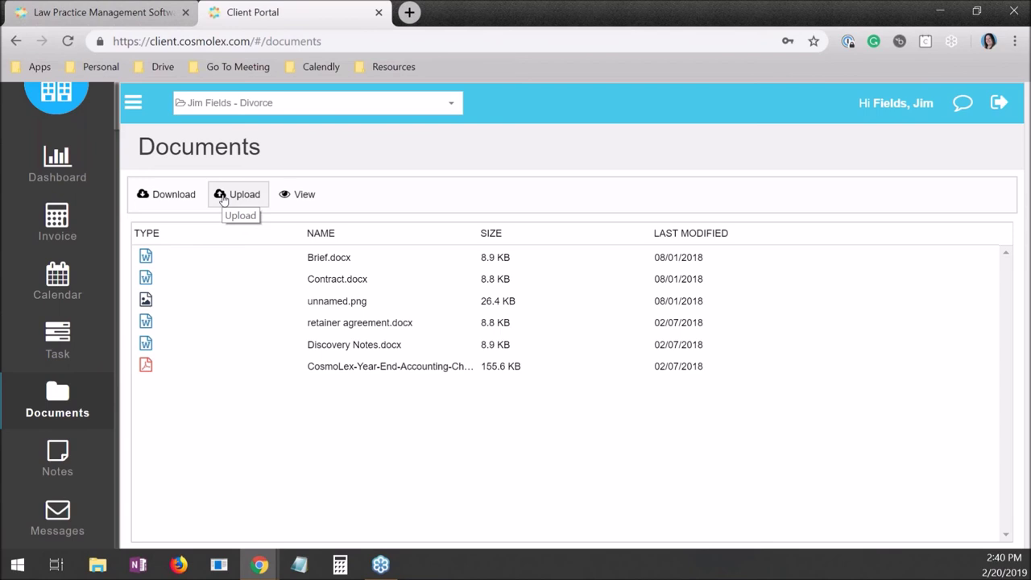
Switch back to the firm's CosmoLex site and view the matter's documents and calendar events
left_click(81, 15)
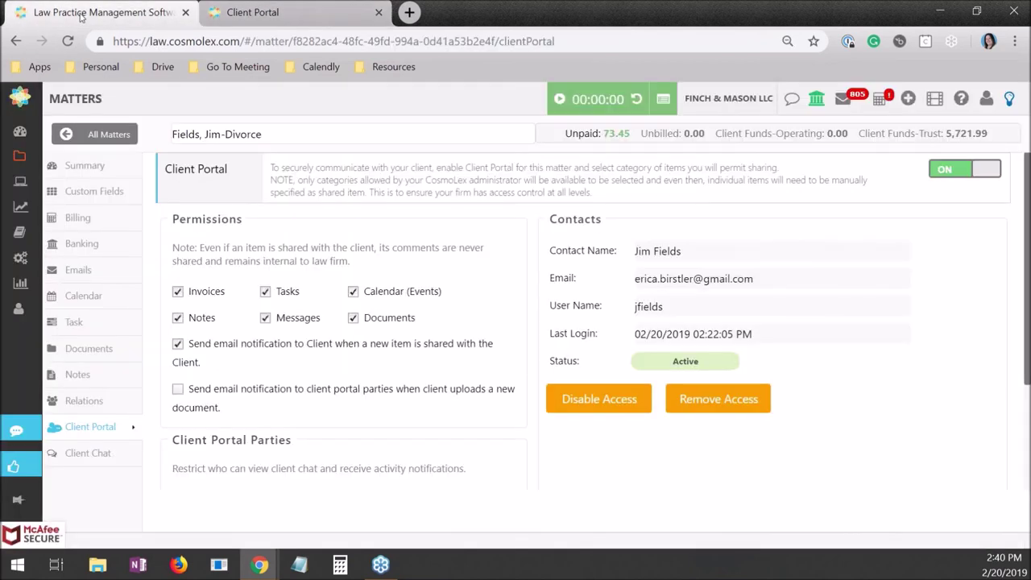
left_click(88, 348)
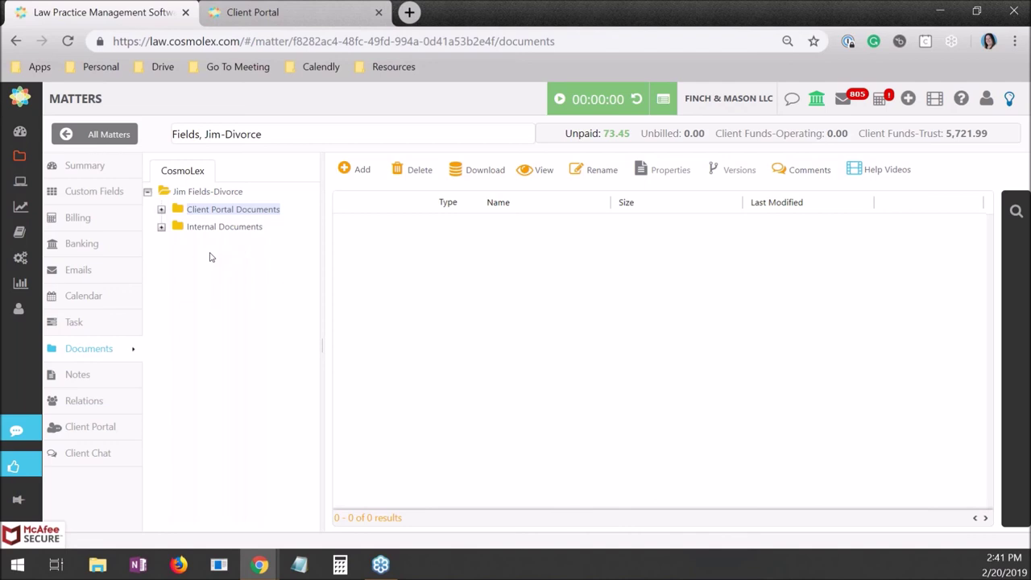
left_click_drag(260, 134, 161, 133)
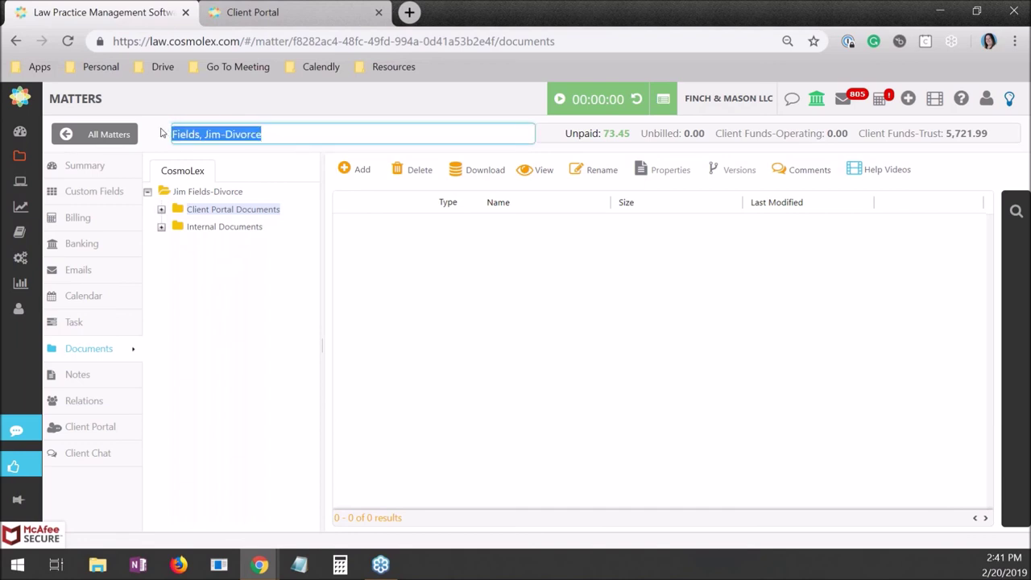
left_click(311, 130)
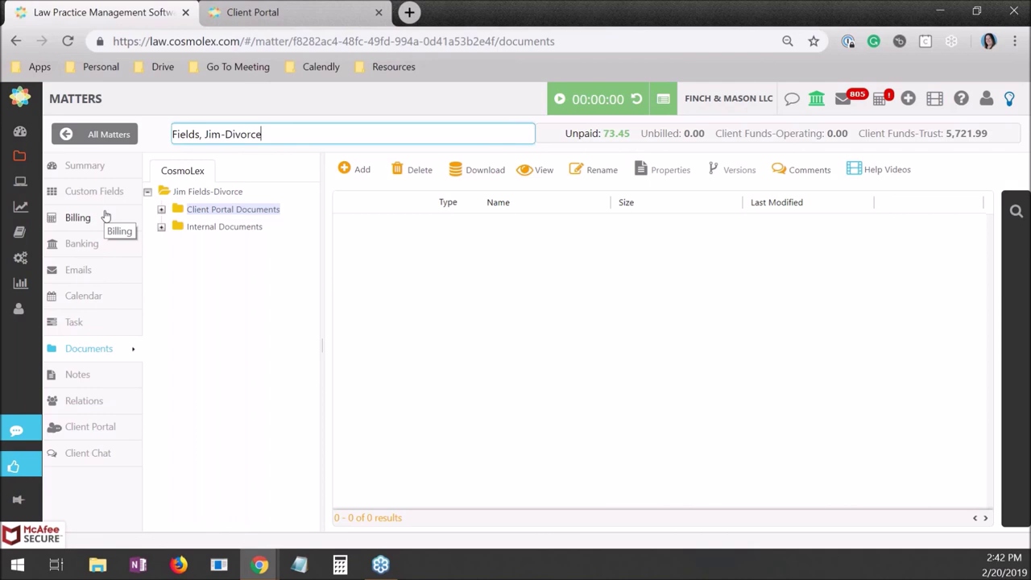
left_click(99, 299)
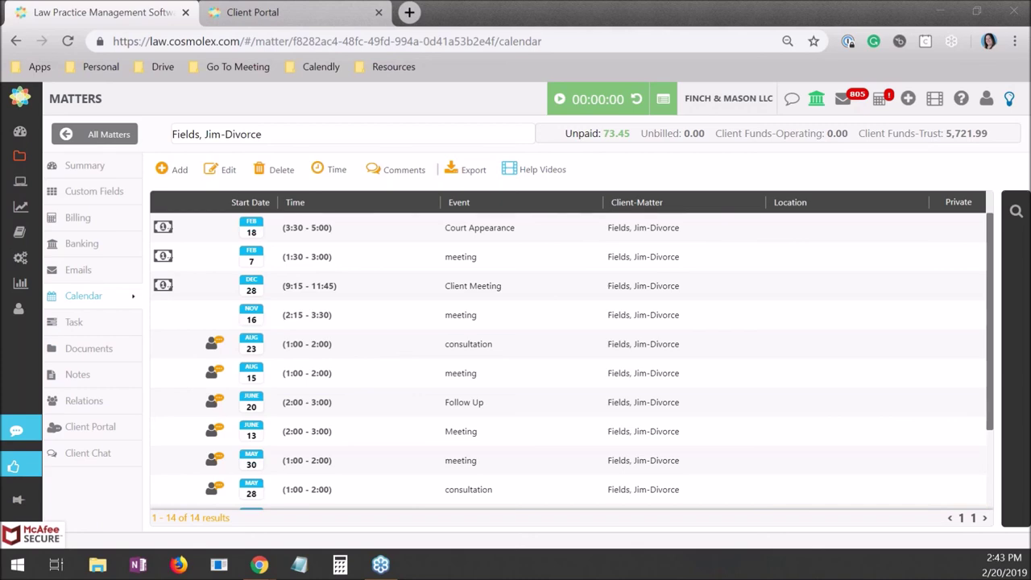
key("alt+Tab")
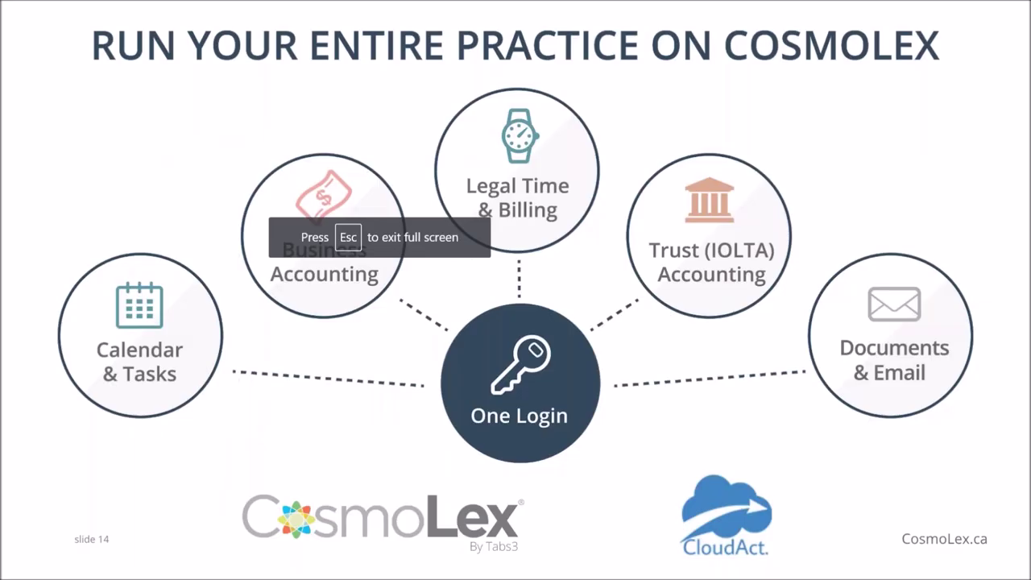
key("Right")
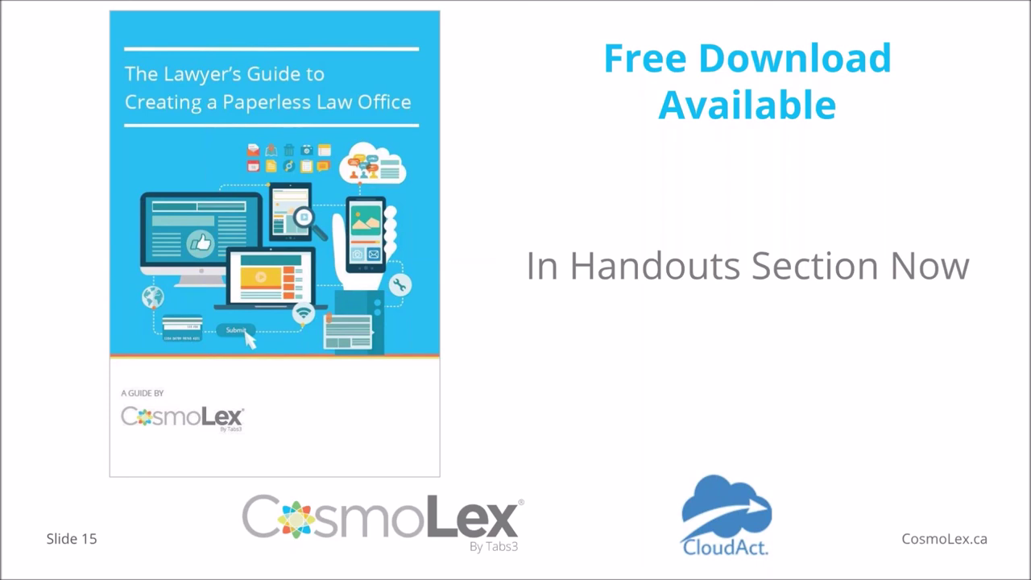
left_click(74, 298)
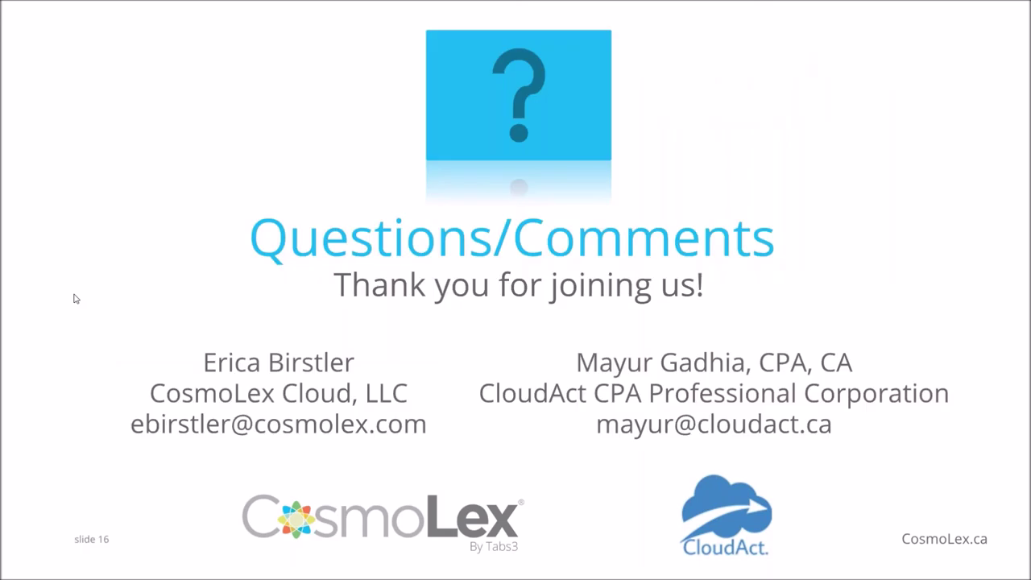